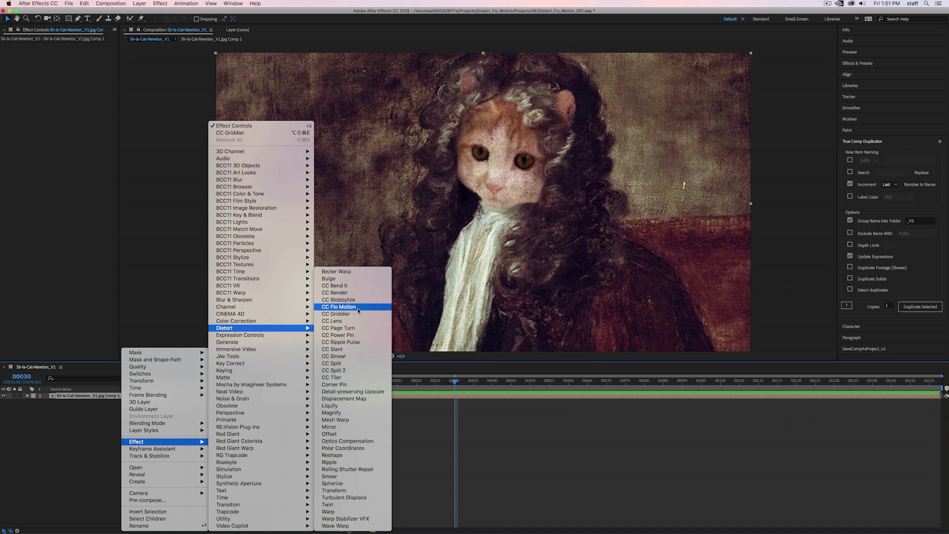
# - Apply CC Flo Motion to the cat portrait and place Knot 1 just below the face
pyautogui.click(358, 310)
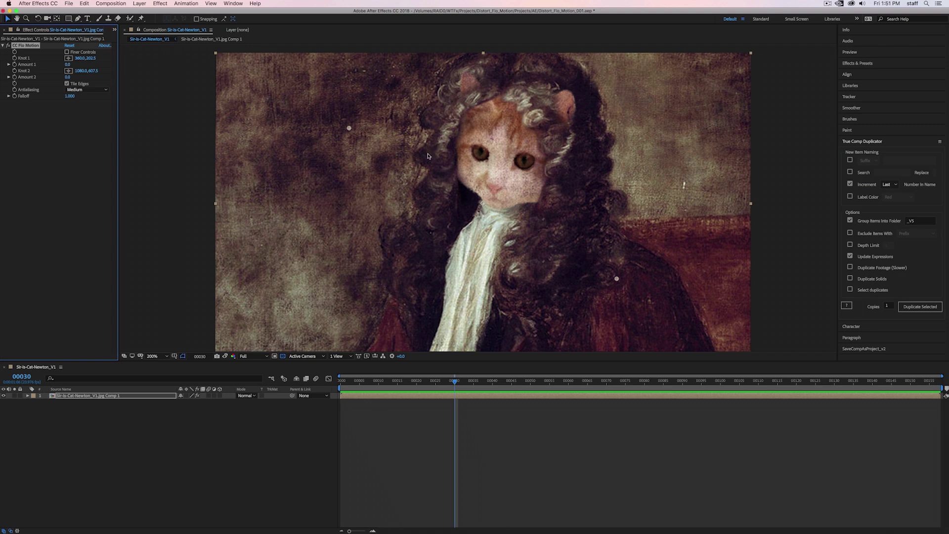
pyautogui.moveTo(349, 129); pyautogui.dragTo(464, 198)
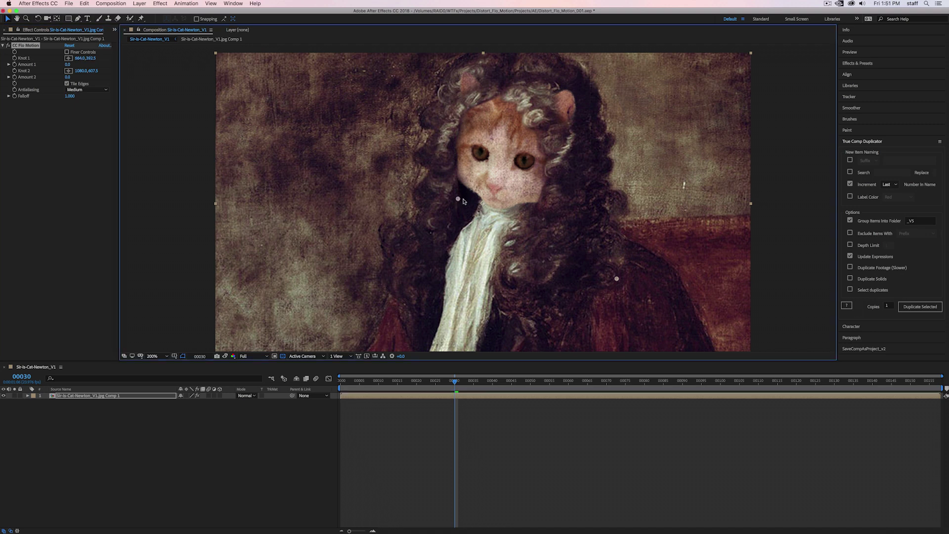
pyautogui.click(68, 59)
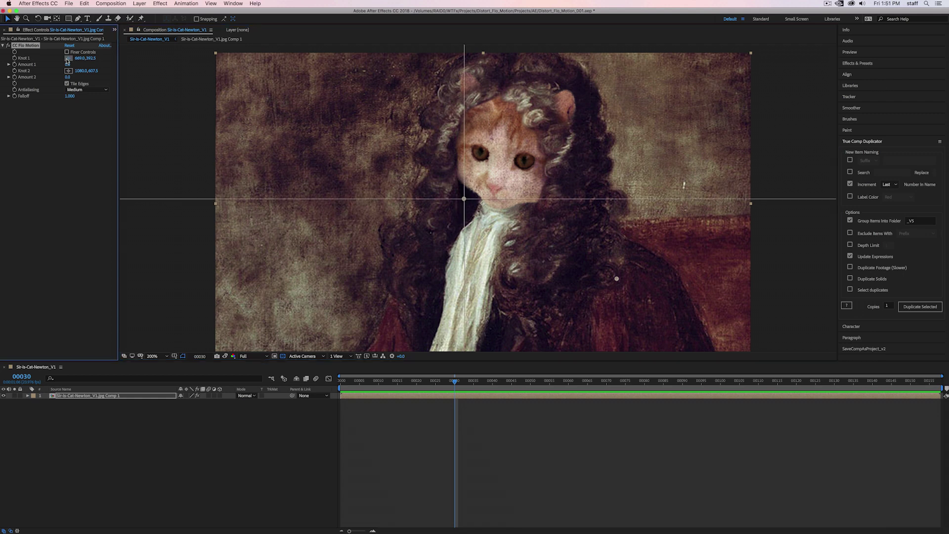
pyautogui.click(464, 201)
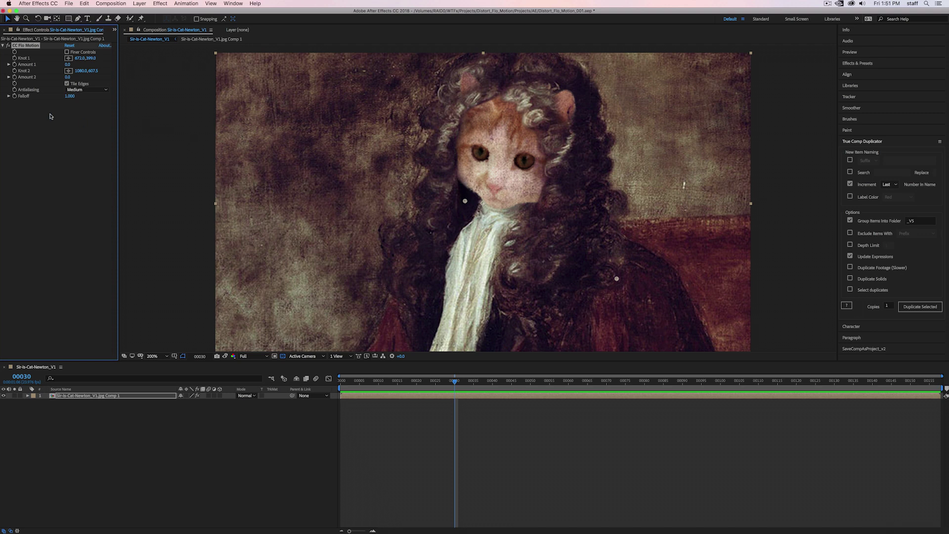
# - Set Amount 1 to 1000 with Finer Controls on, streaking the portrait radially
pyautogui.click(69, 70)
pyautogui.click(68, 65)
pyautogui.moveTo(67, 65)
pyautogui.mouseDown()
pyautogui.moveTo(163, 73)
pyautogui.moveTo(26, 70)
pyautogui.moveTo(69, 70)
pyautogui.moveTo(73, 61)
pyautogui.mouseUp()
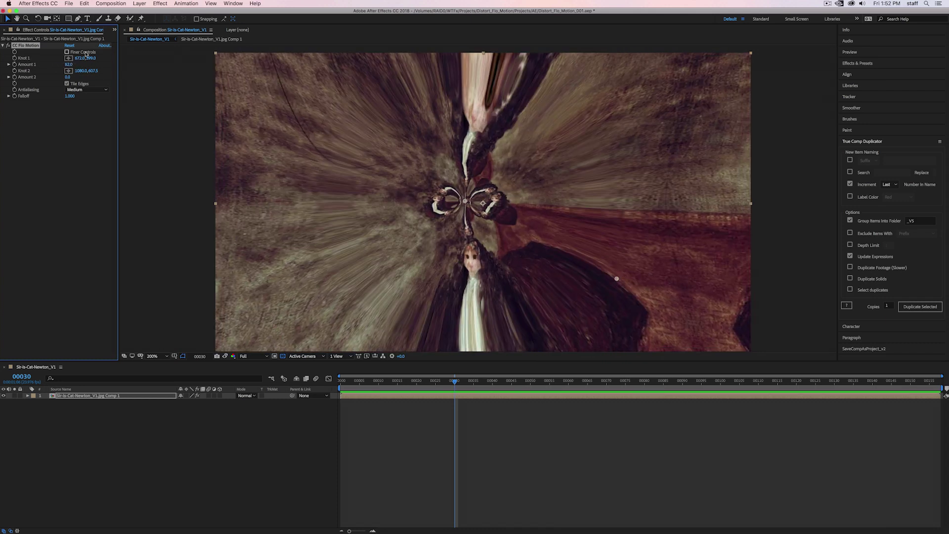
pyautogui.click(67, 52)
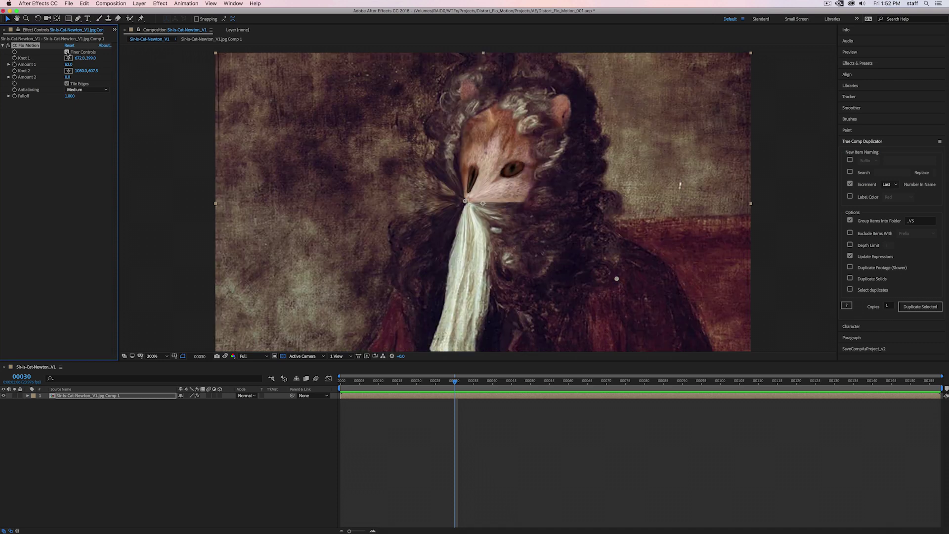
pyautogui.click(67, 52)
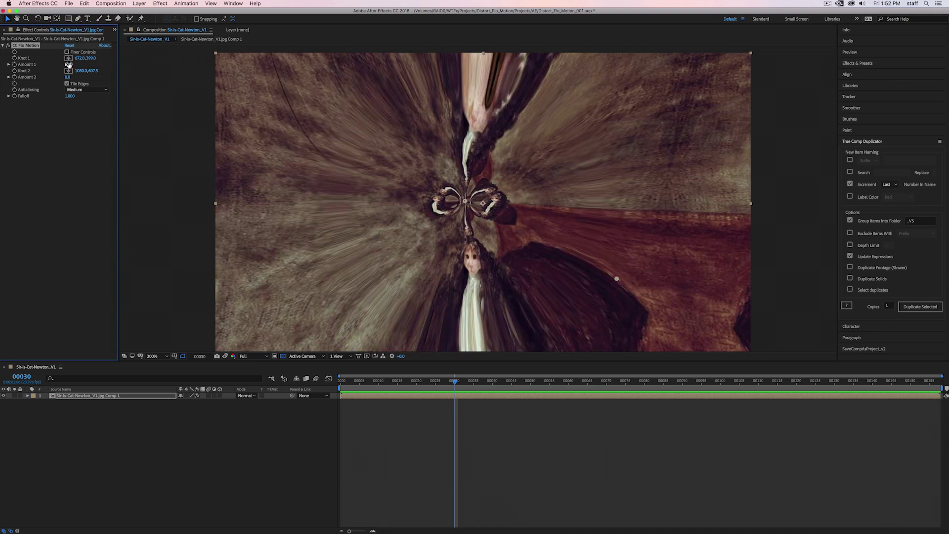
pyautogui.click(69, 64)
pyautogui.write('1000')
pyautogui.press('Return')
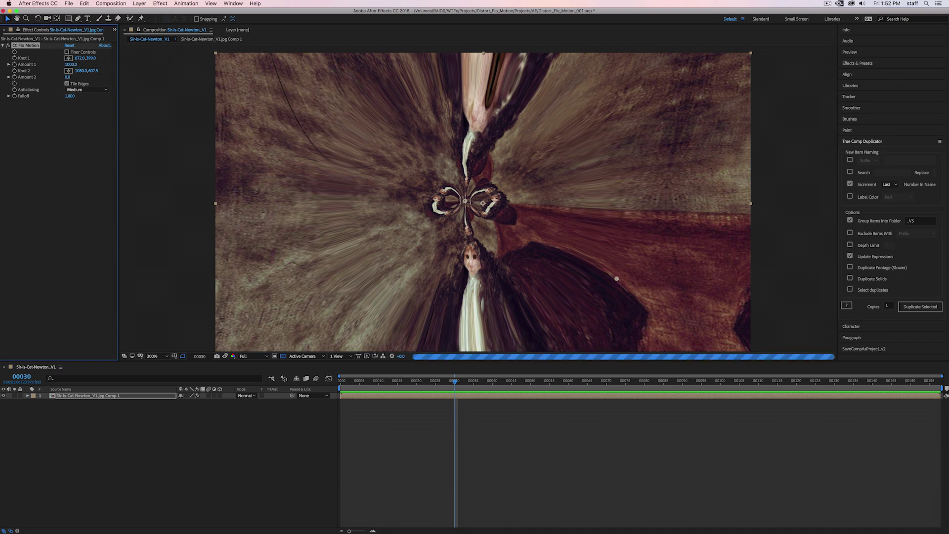
pyautogui.click(67, 52)
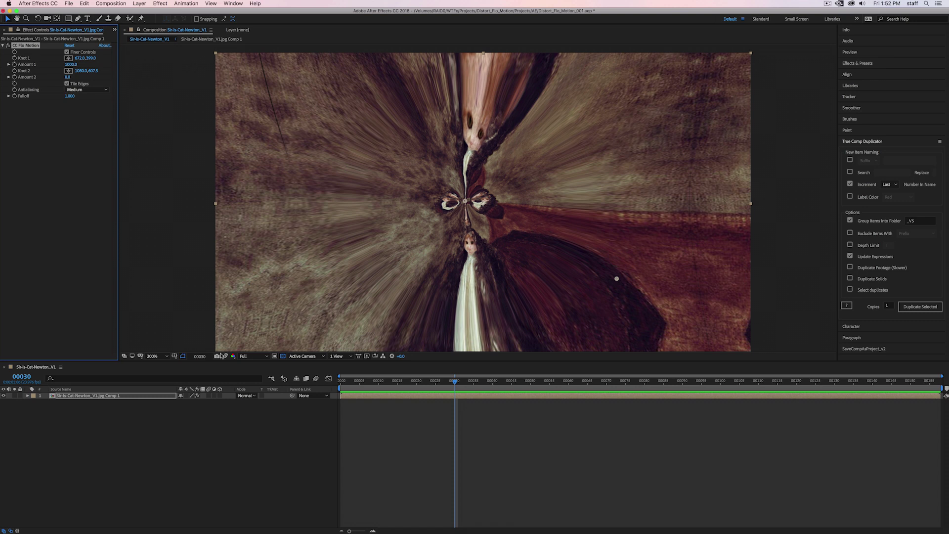
# - Snapshot the 1000 result, drop Amount 1 to 50, compare with the snapshot, then scrub it upward
pyautogui.click(216, 357)
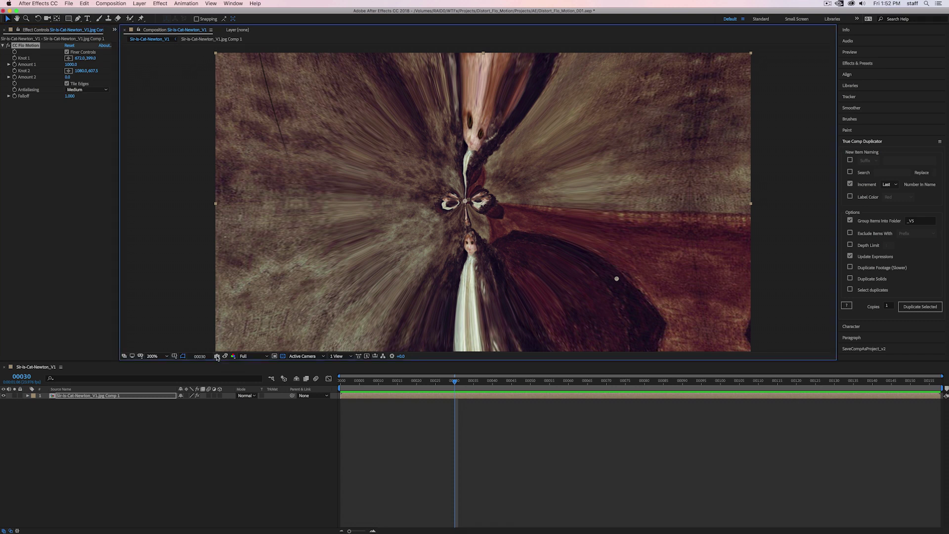
pyautogui.click(71, 64)
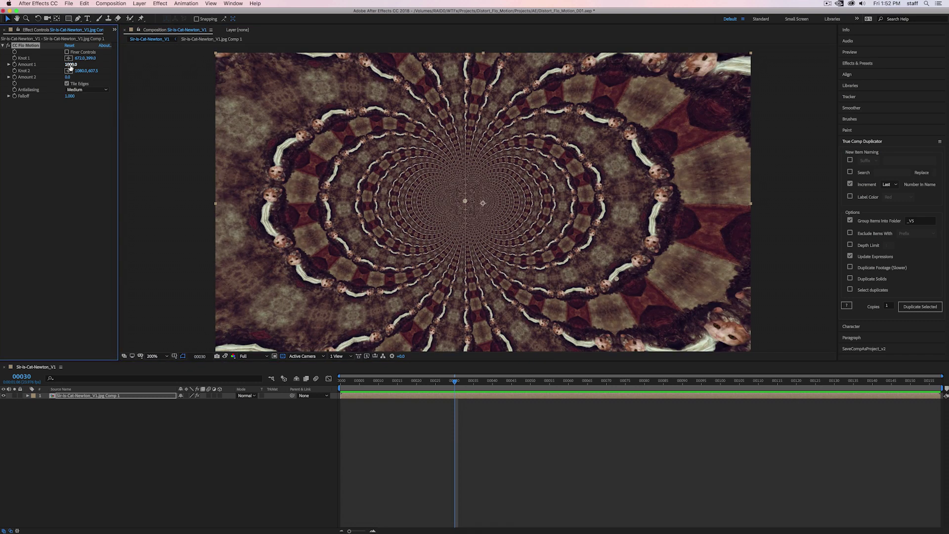
pyautogui.write('50')
pyautogui.press('Return')
pyautogui.click(225, 358)
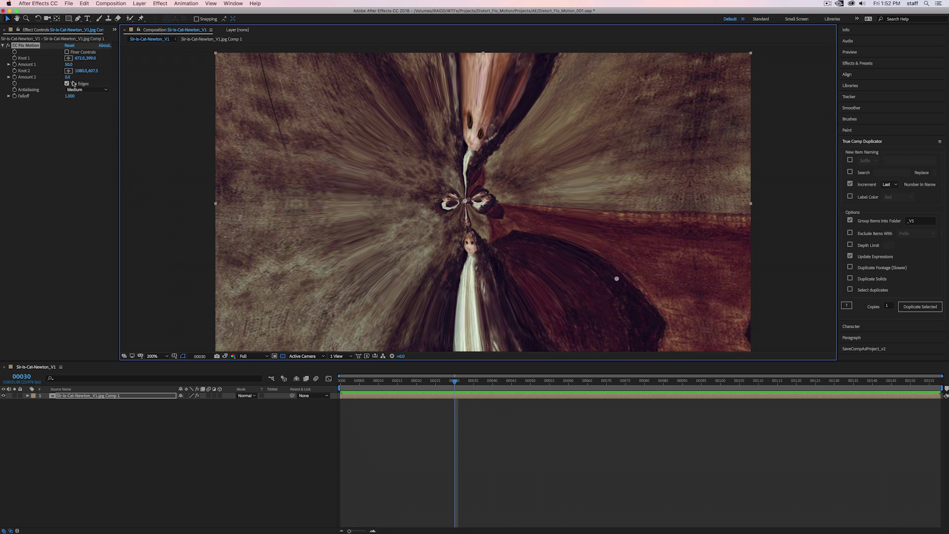
pyautogui.moveTo(67, 64); pyautogui.dragTo(120, 65)
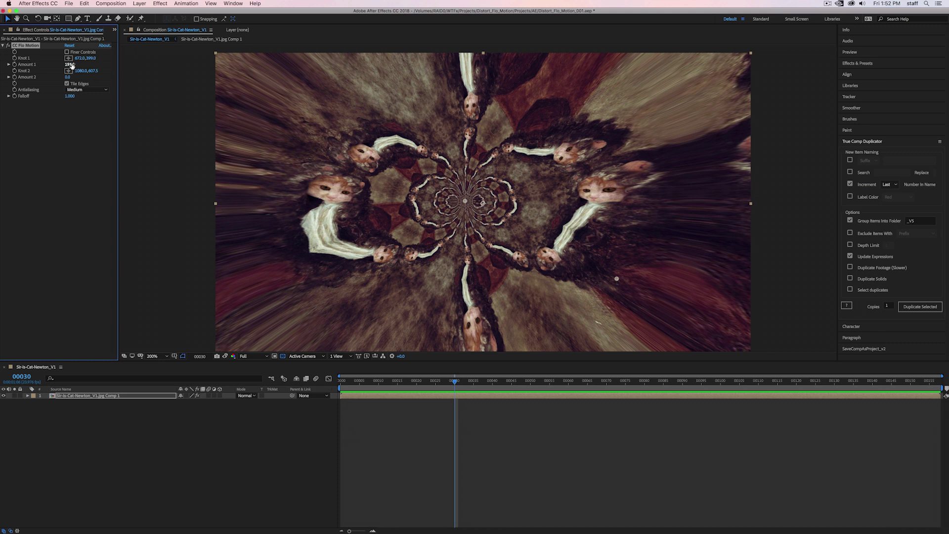
# - Reset Amount 1 to 0, then scrub it back up to about 49
pyautogui.click(71, 64)
pyautogui.write('0')
pyautogui.press('Return')
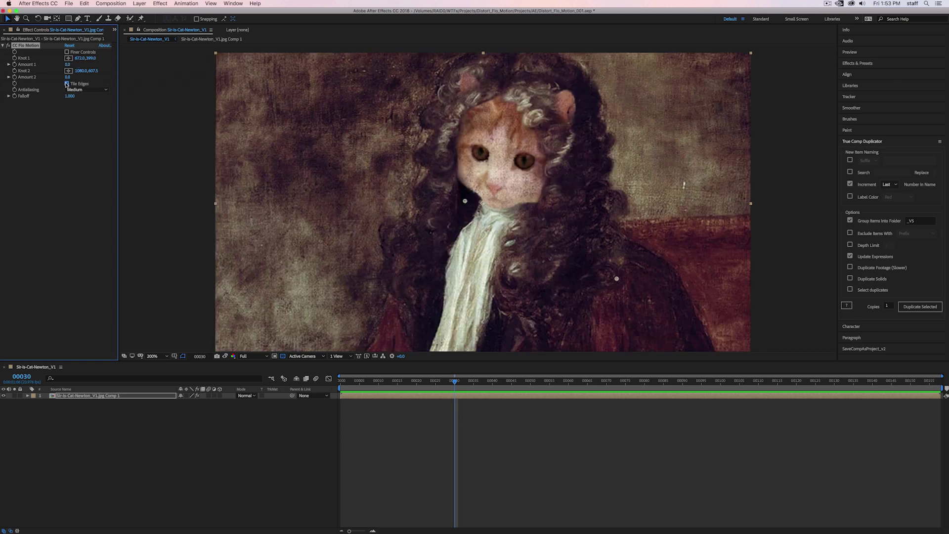
pyautogui.moveTo(68, 66); pyautogui.dragTo(88, 66)
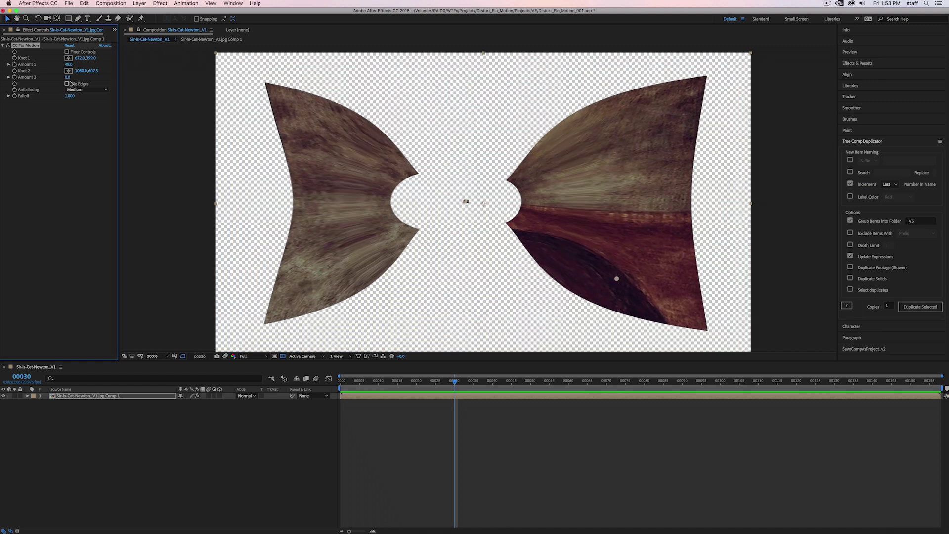
# - Turn Tile Edges back on and raise Amount 1 to 132
pyautogui.click(67, 84)
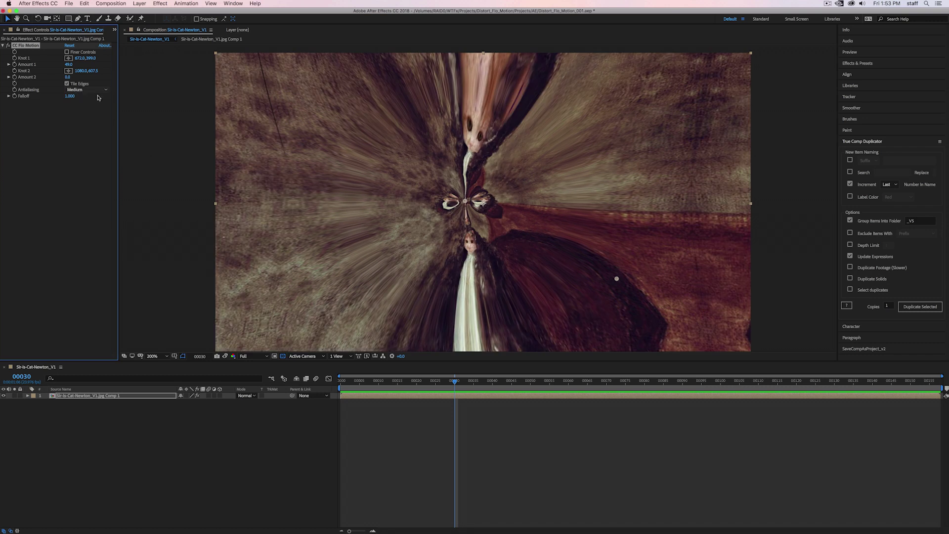
pyautogui.press('.')
pyautogui.press('.')
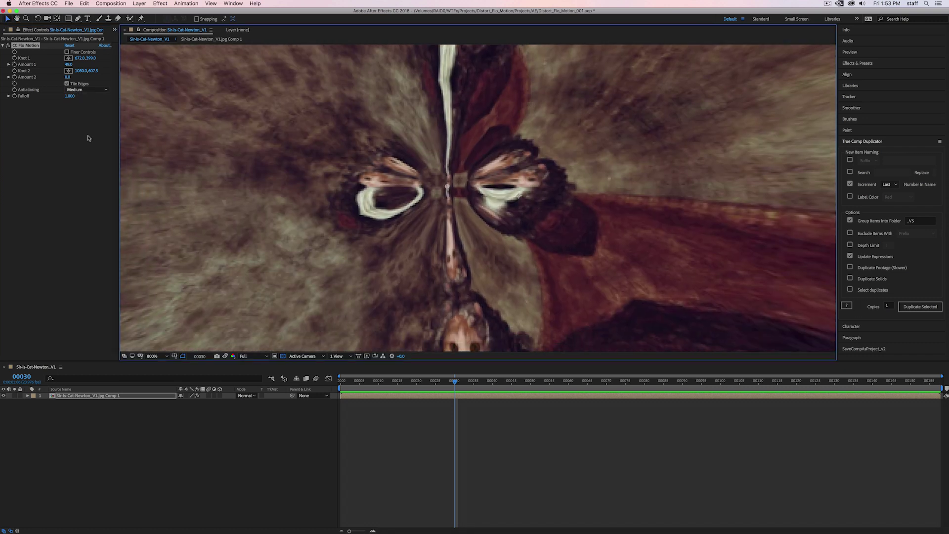
pyautogui.moveTo(68, 65); pyautogui.dragTo(113, 64)
# - Try Antialiasing at Low, Medium and High, finishing on Low
pyautogui.click(87, 90)
pyautogui.click(87, 97)
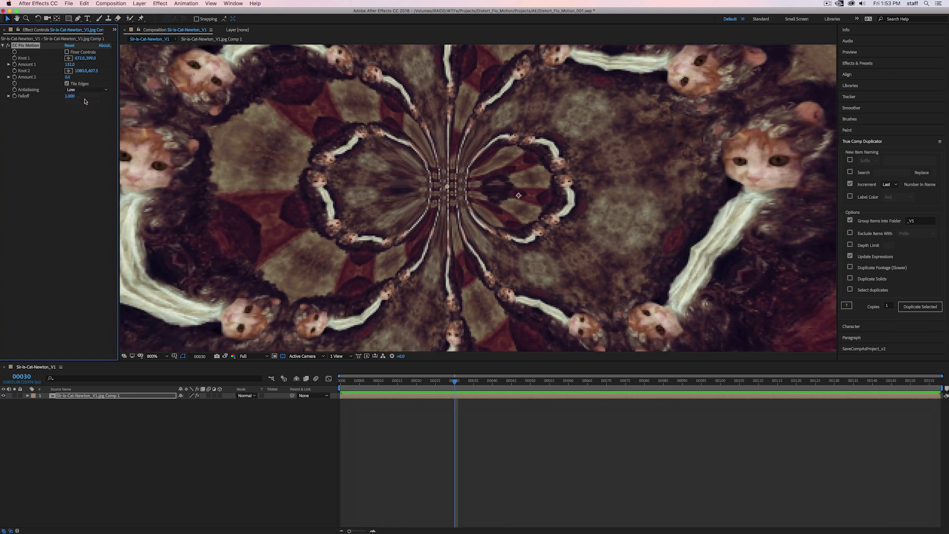
pyautogui.click(82, 90)
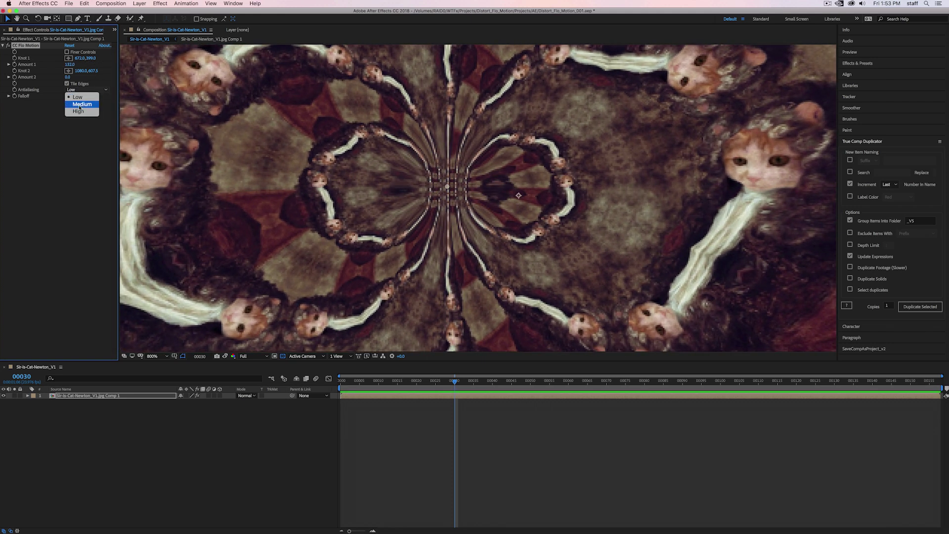
pyautogui.click(81, 104)
pyautogui.click(80, 90)
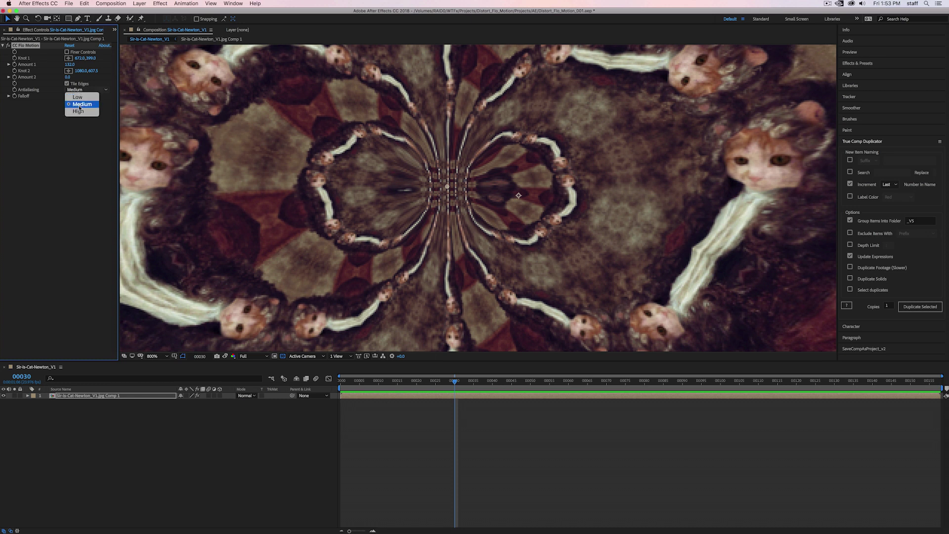
pyautogui.click(79, 111)
pyautogui.press(',')
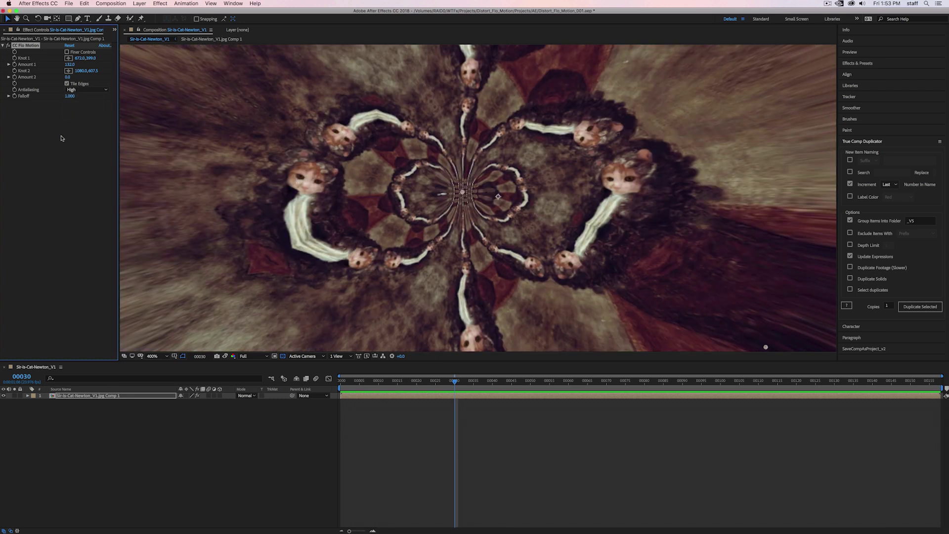
pyautogui.click(78, 91)
pyautogui.click(73, 96)
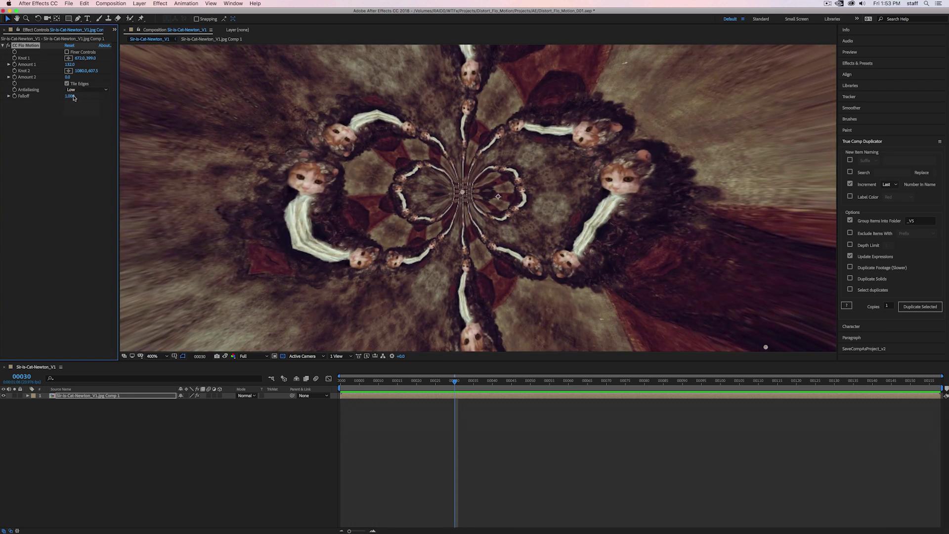
# - With the view back at 200%, raise Falloff to 2.140
pyautogui.press(',')
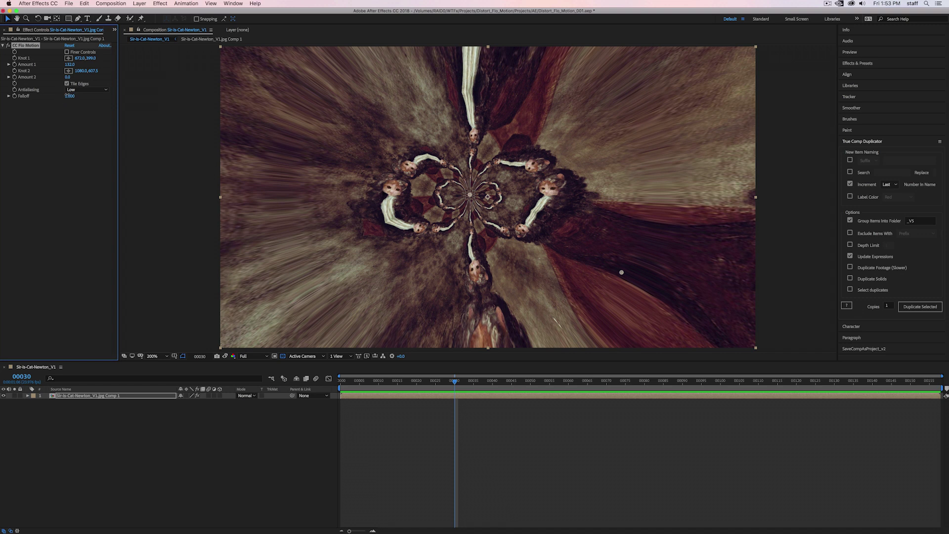
pyautogui.moveTo(69, 96); pyautogui.dragTo(117, 108)
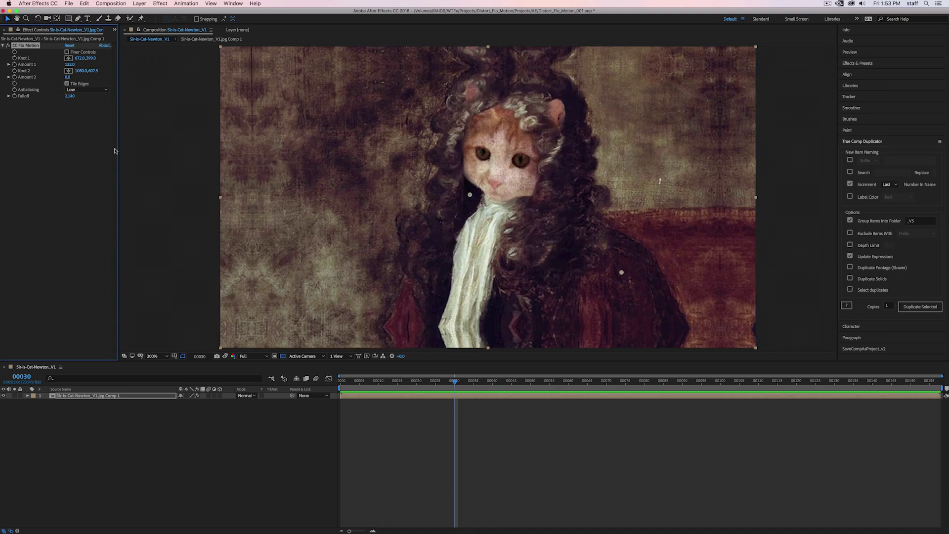